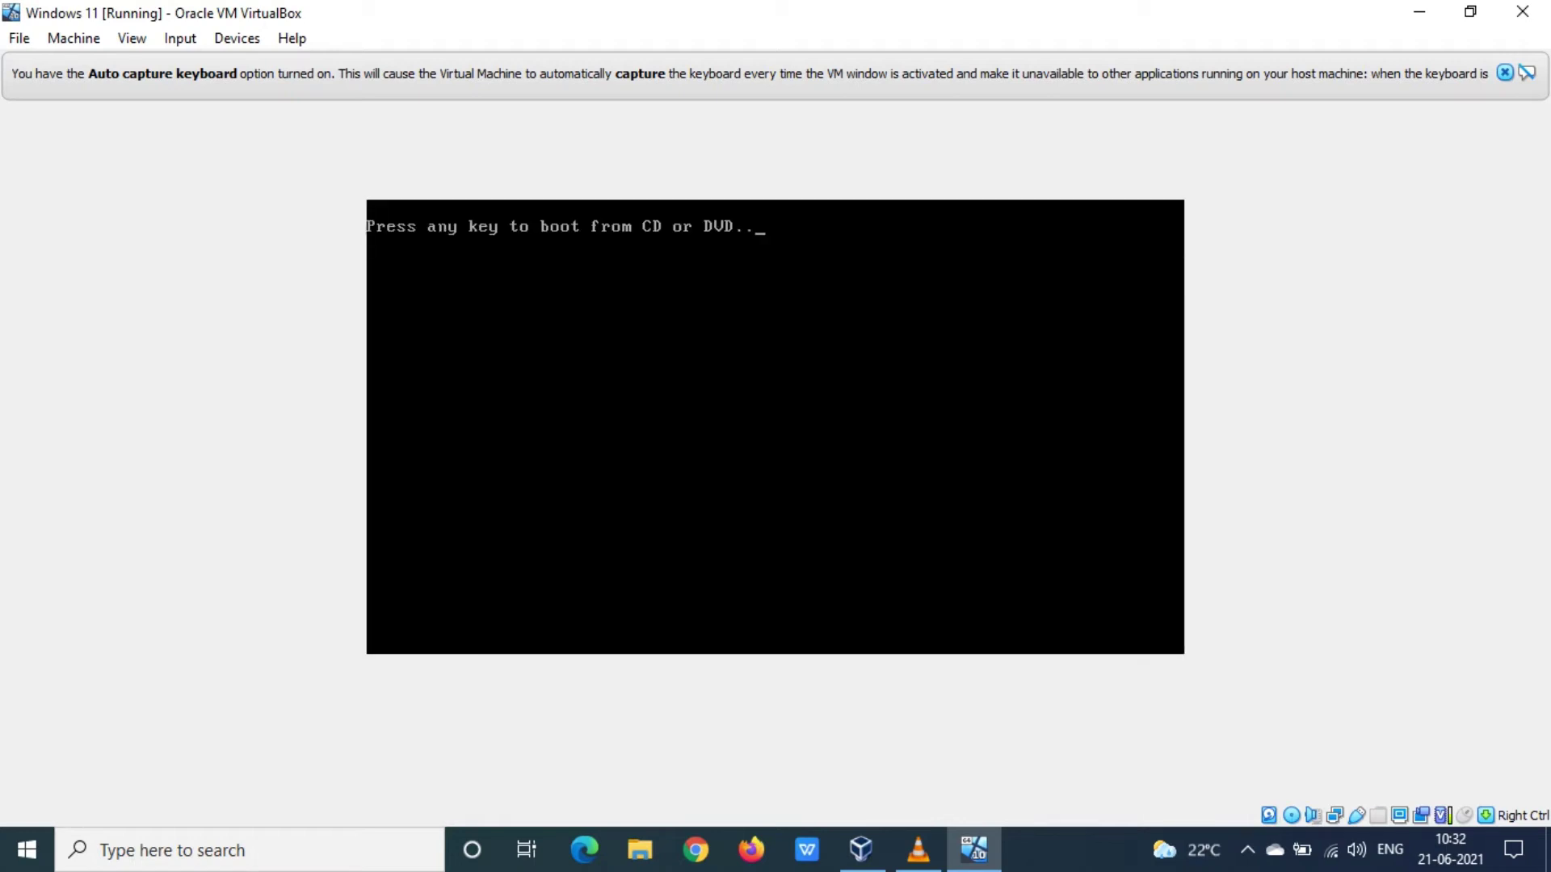
- Boot the Windows 11 VM from the installation disc at the boot prompt
key(Return)
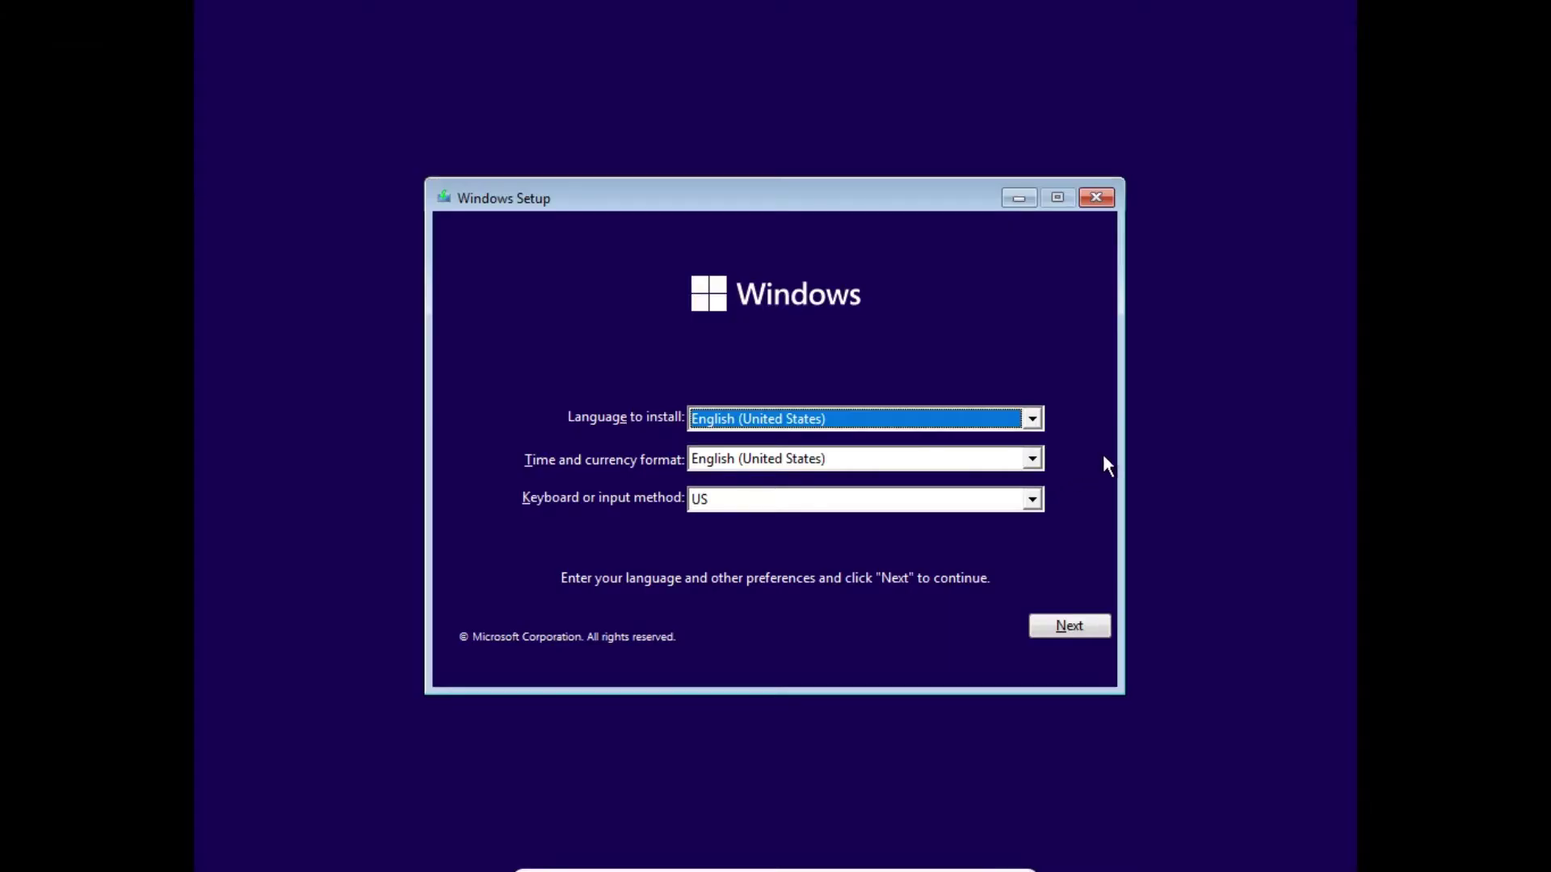
- Keep the default language, skip the product key, choose Windows 11 Pro and accept the license
click(1068, 626)
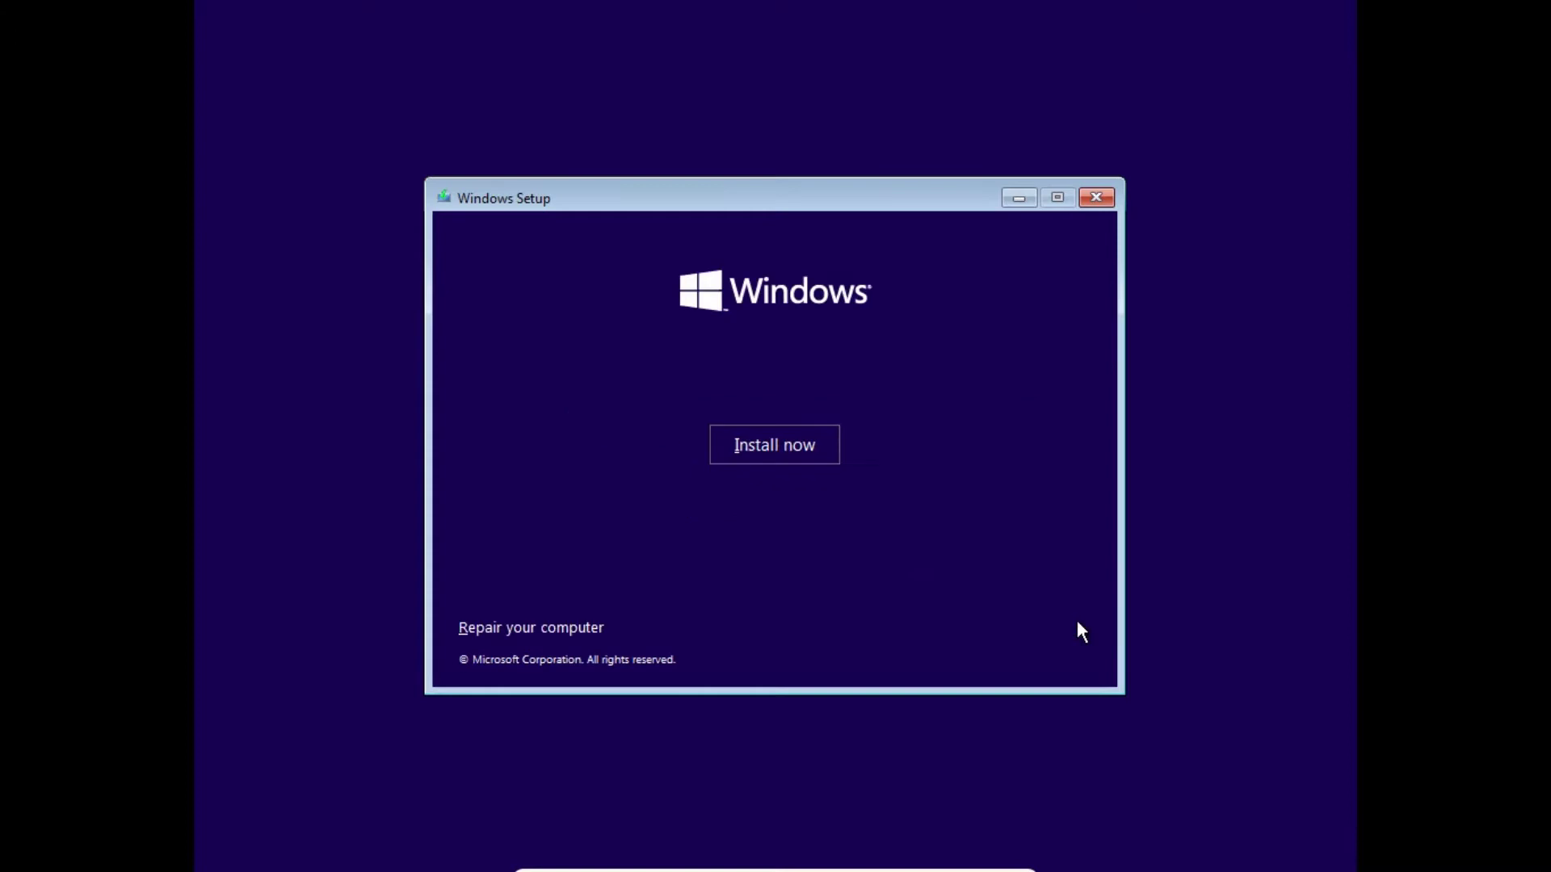
click(829, 451)
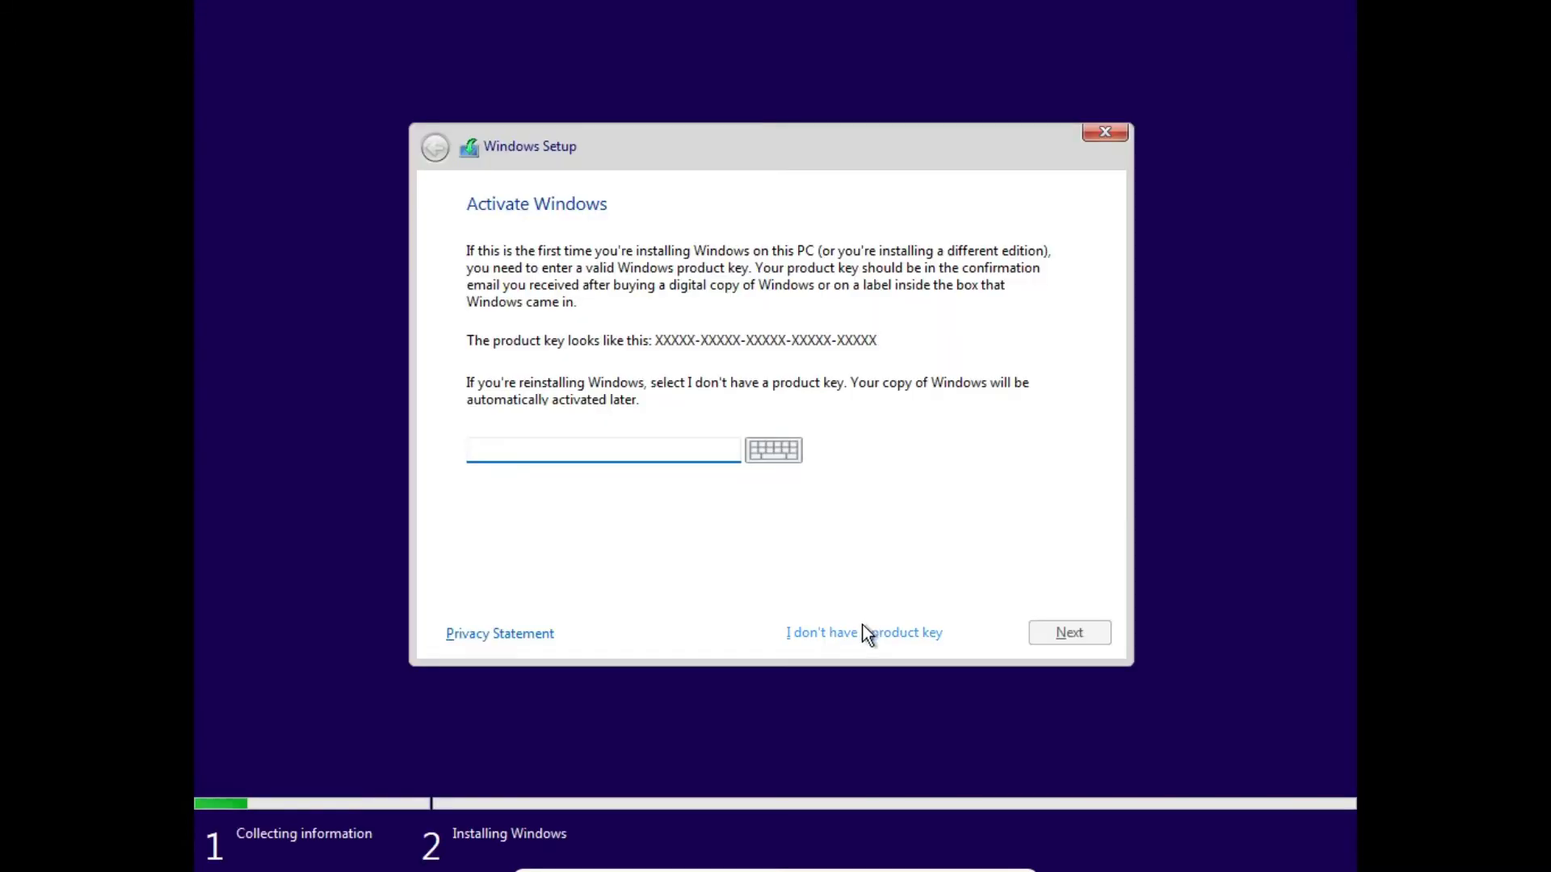
click(864, 631)
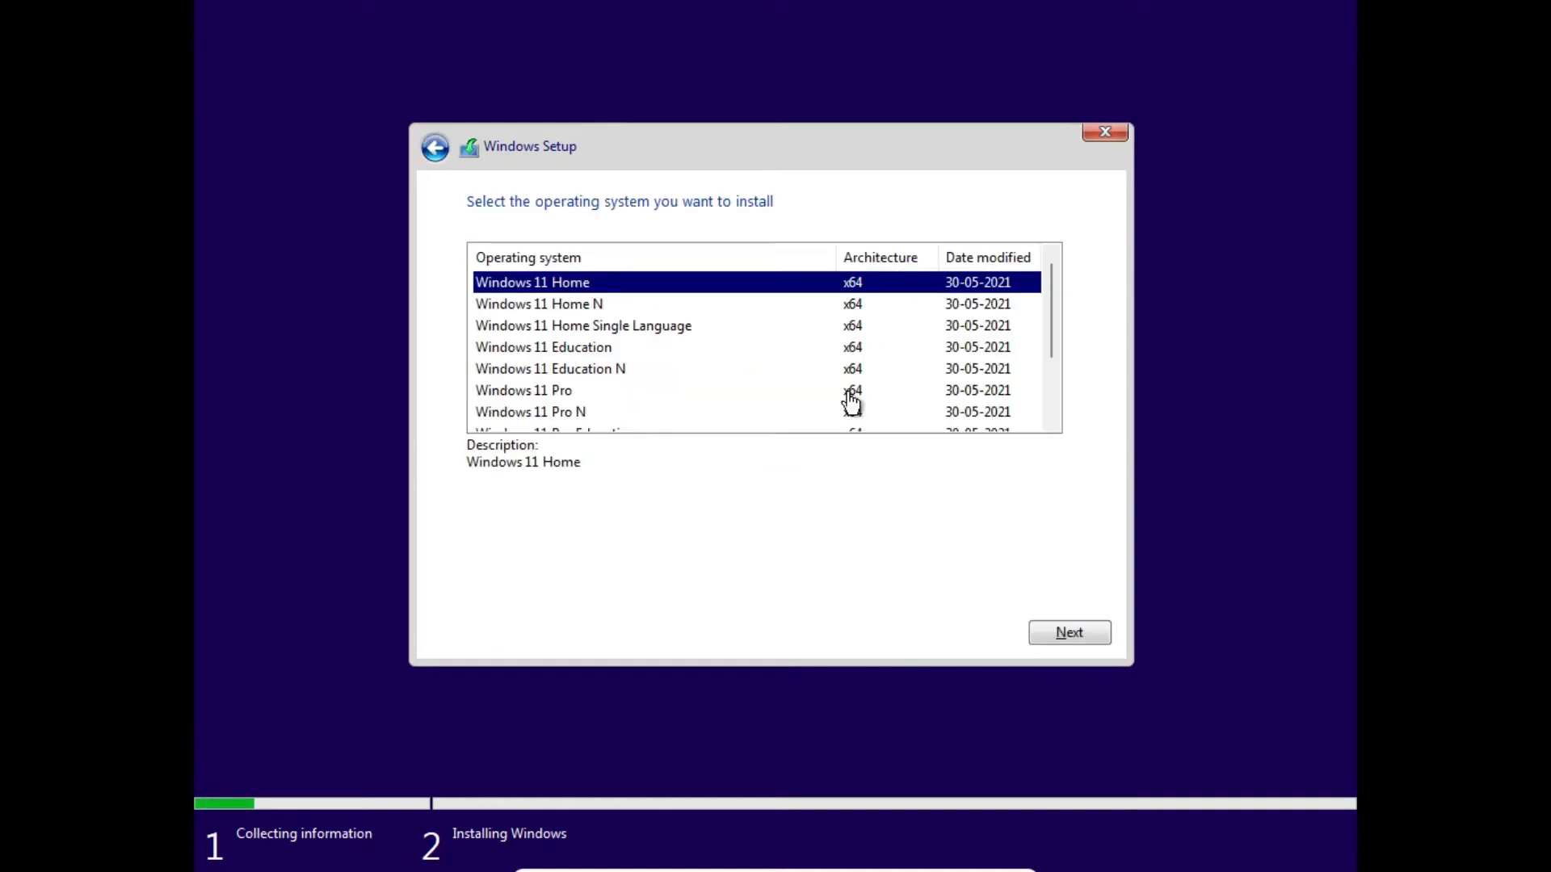
click(852, 390)
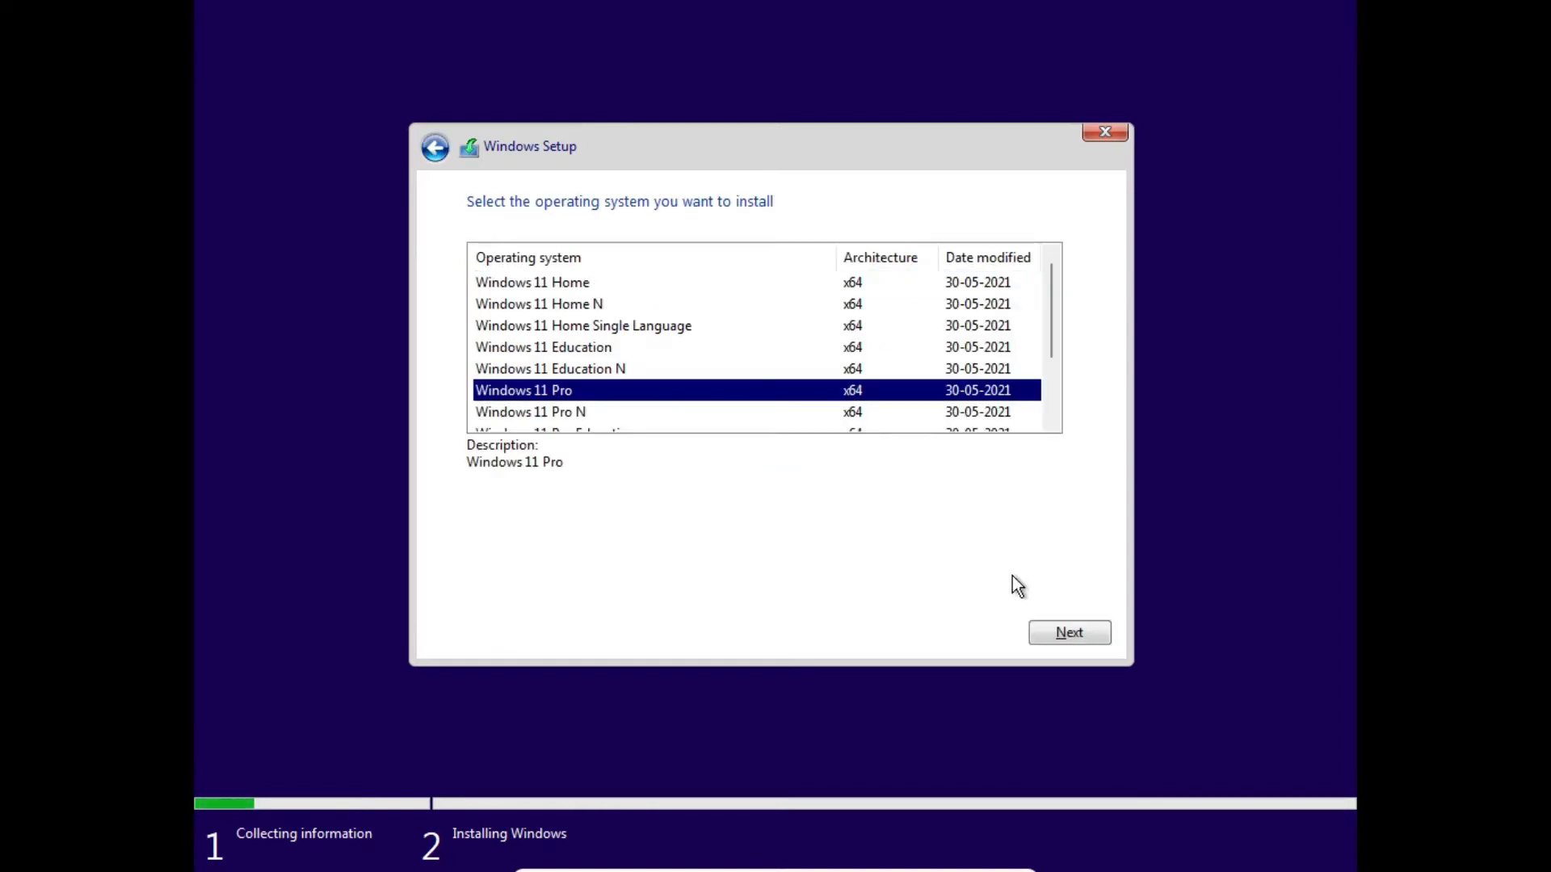
click(1054, 624)
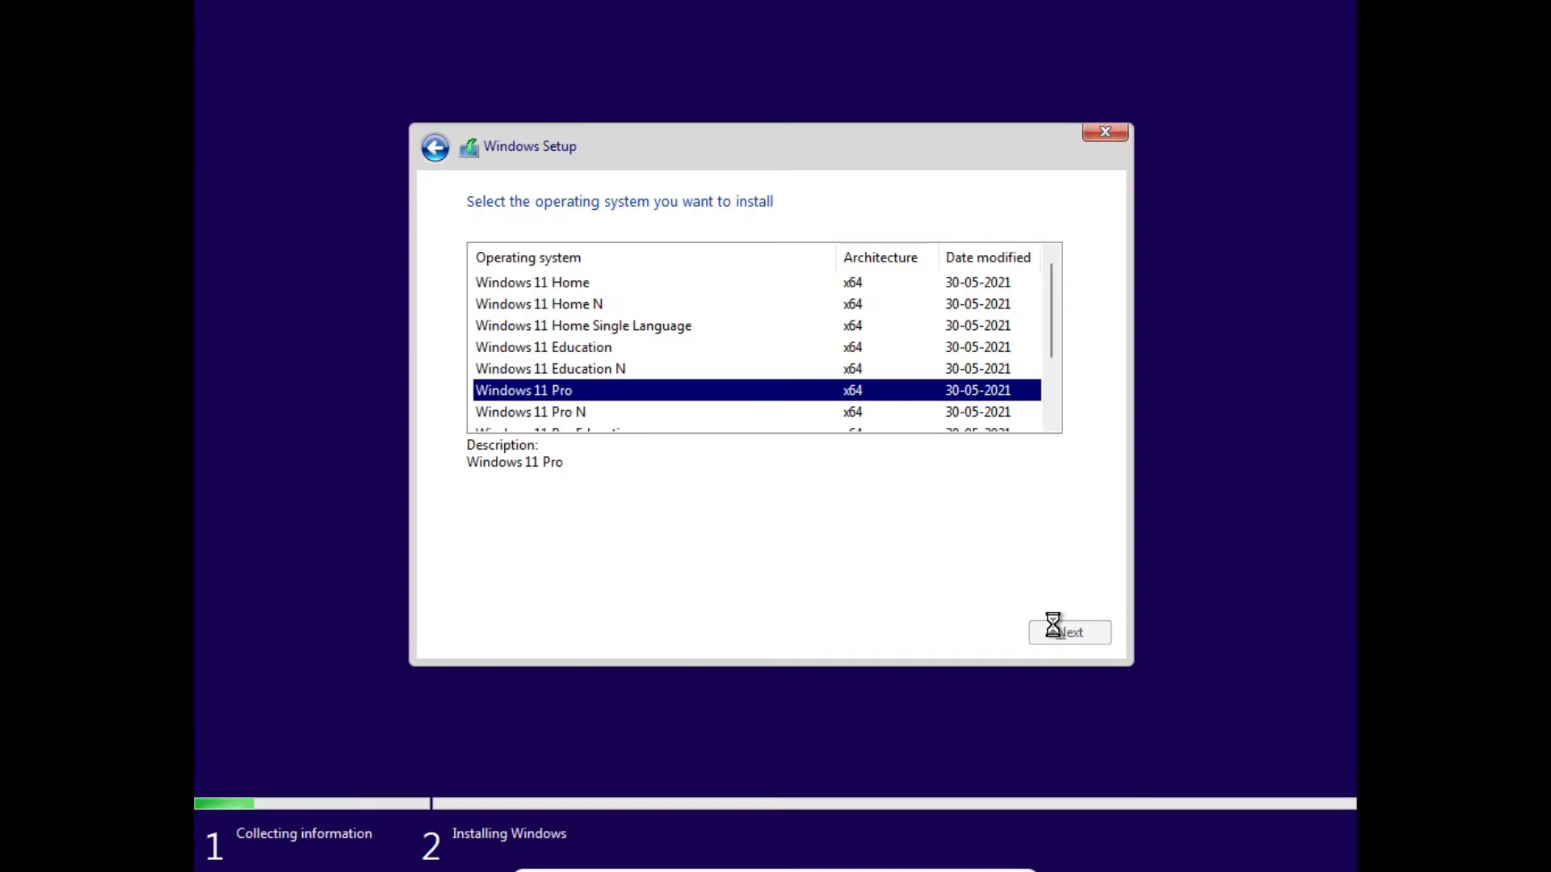
click(943, 589)
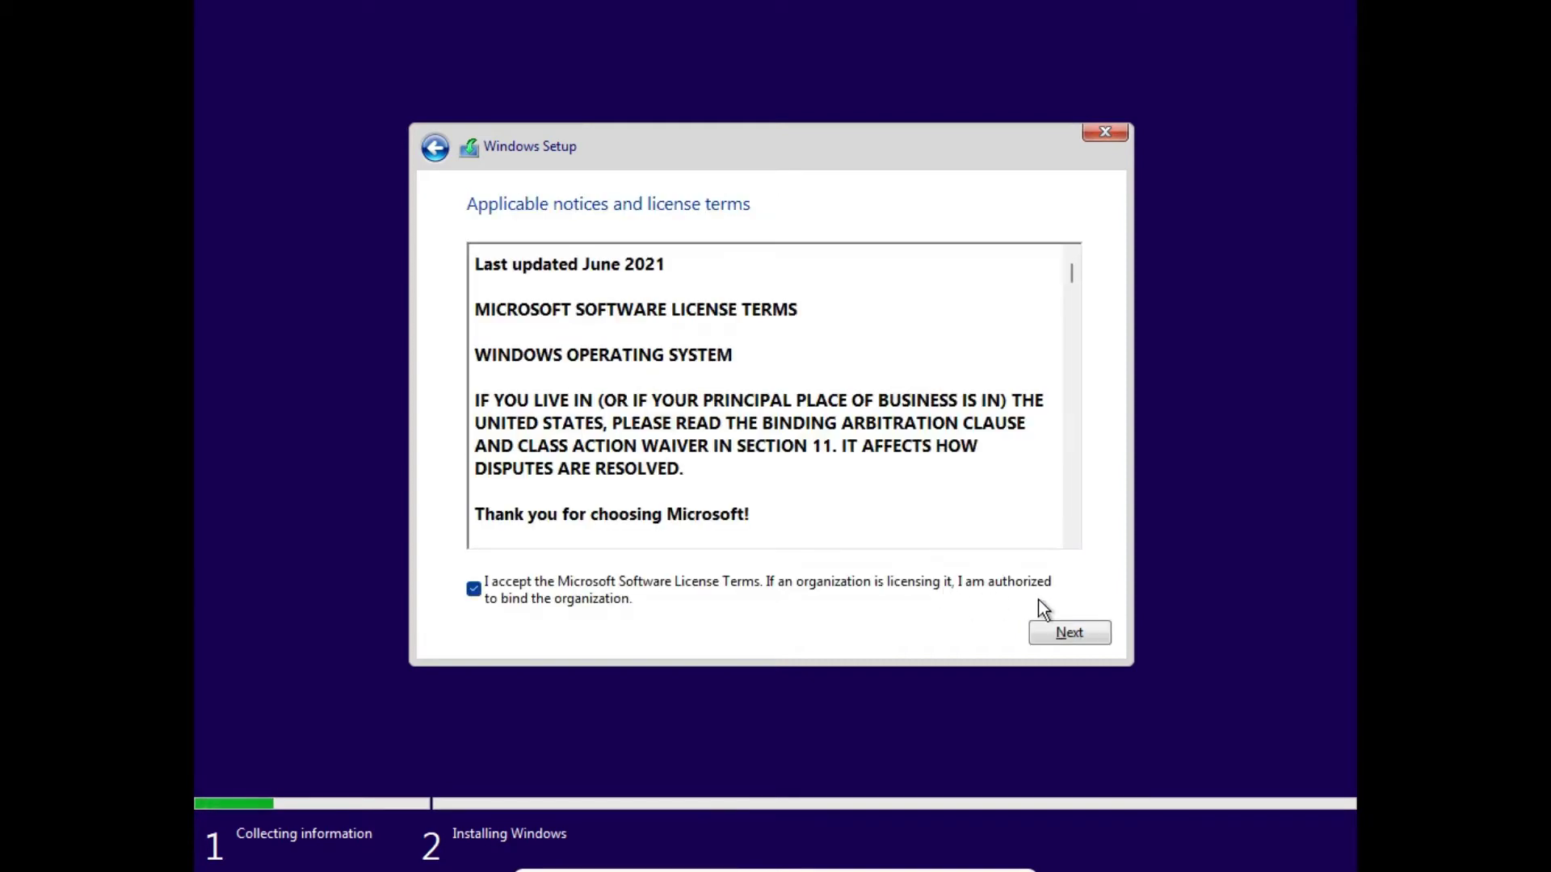
click(1052, 630)
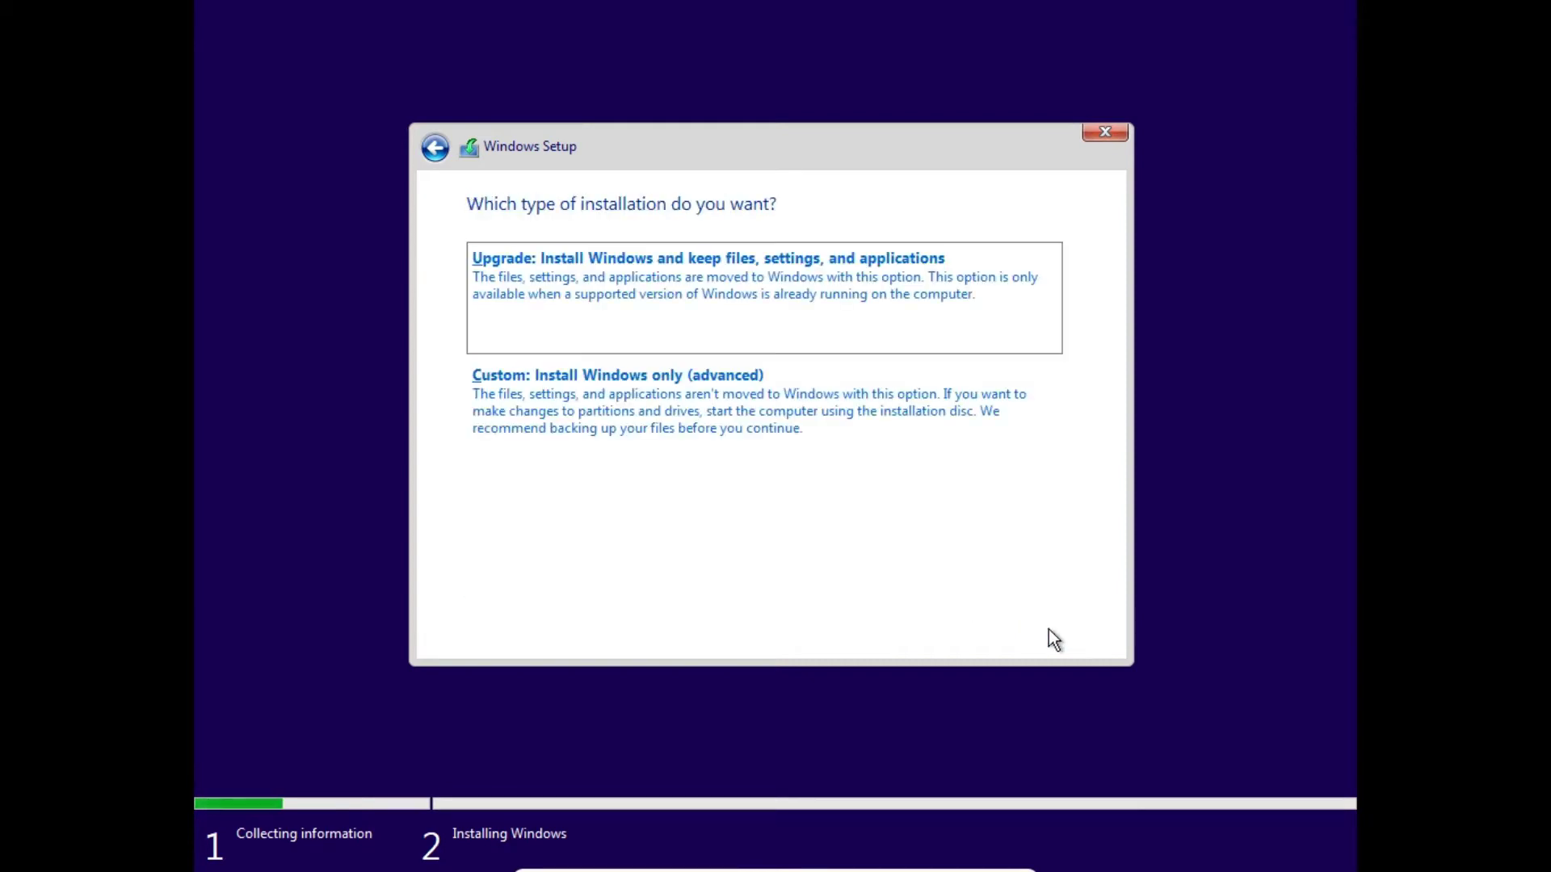
- Choose Custom install, create a full-size partition on the 20.1 GB drive, and install there
click(840, 413)
click(948, 494)
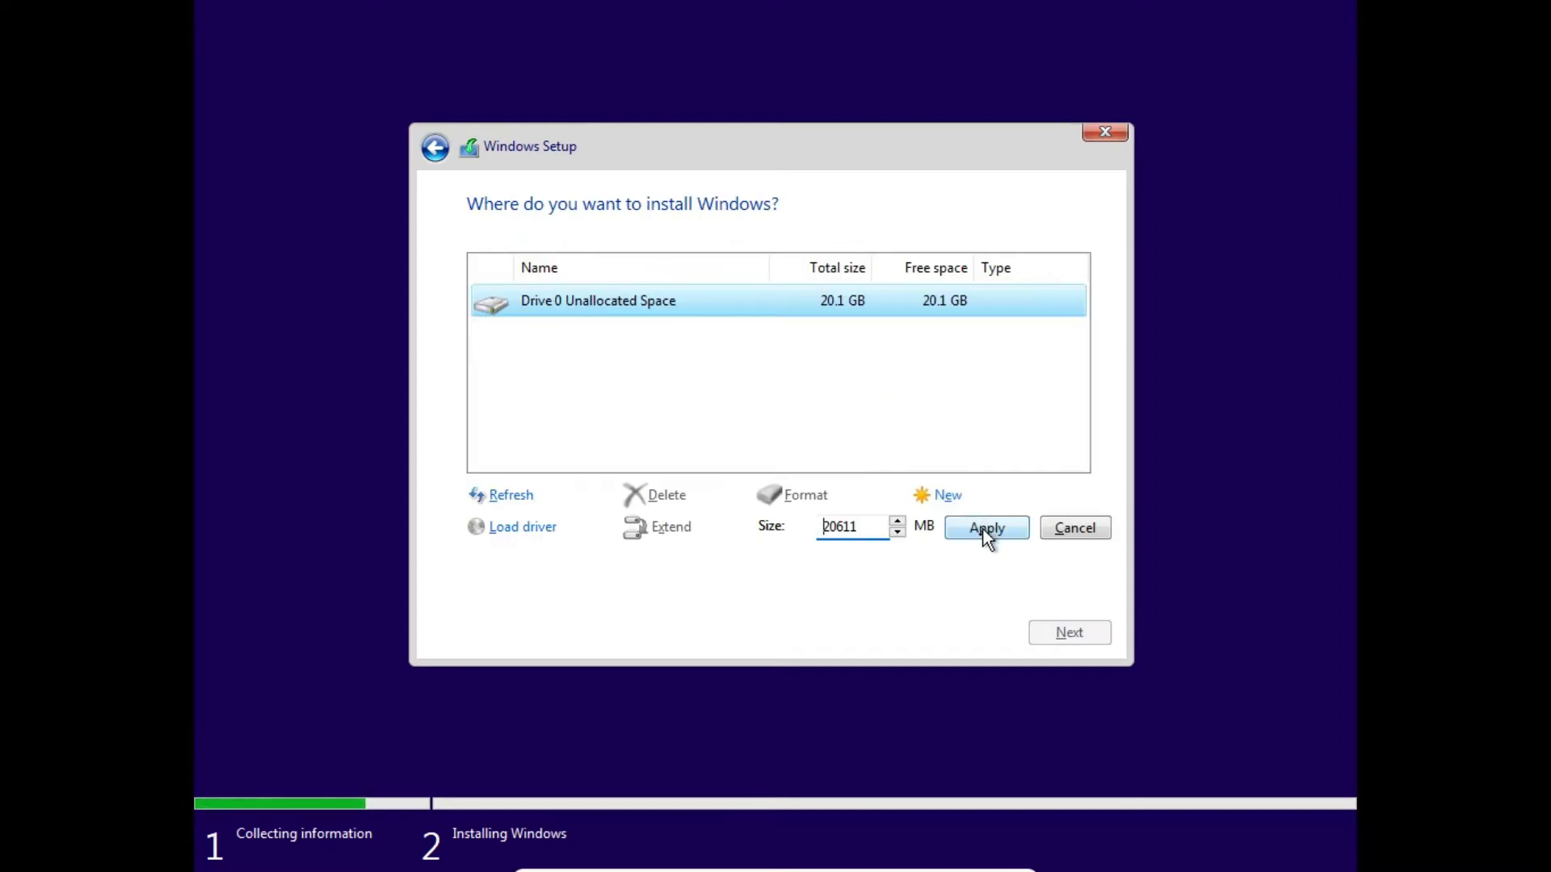
click(986, 534)
click(932, 528)
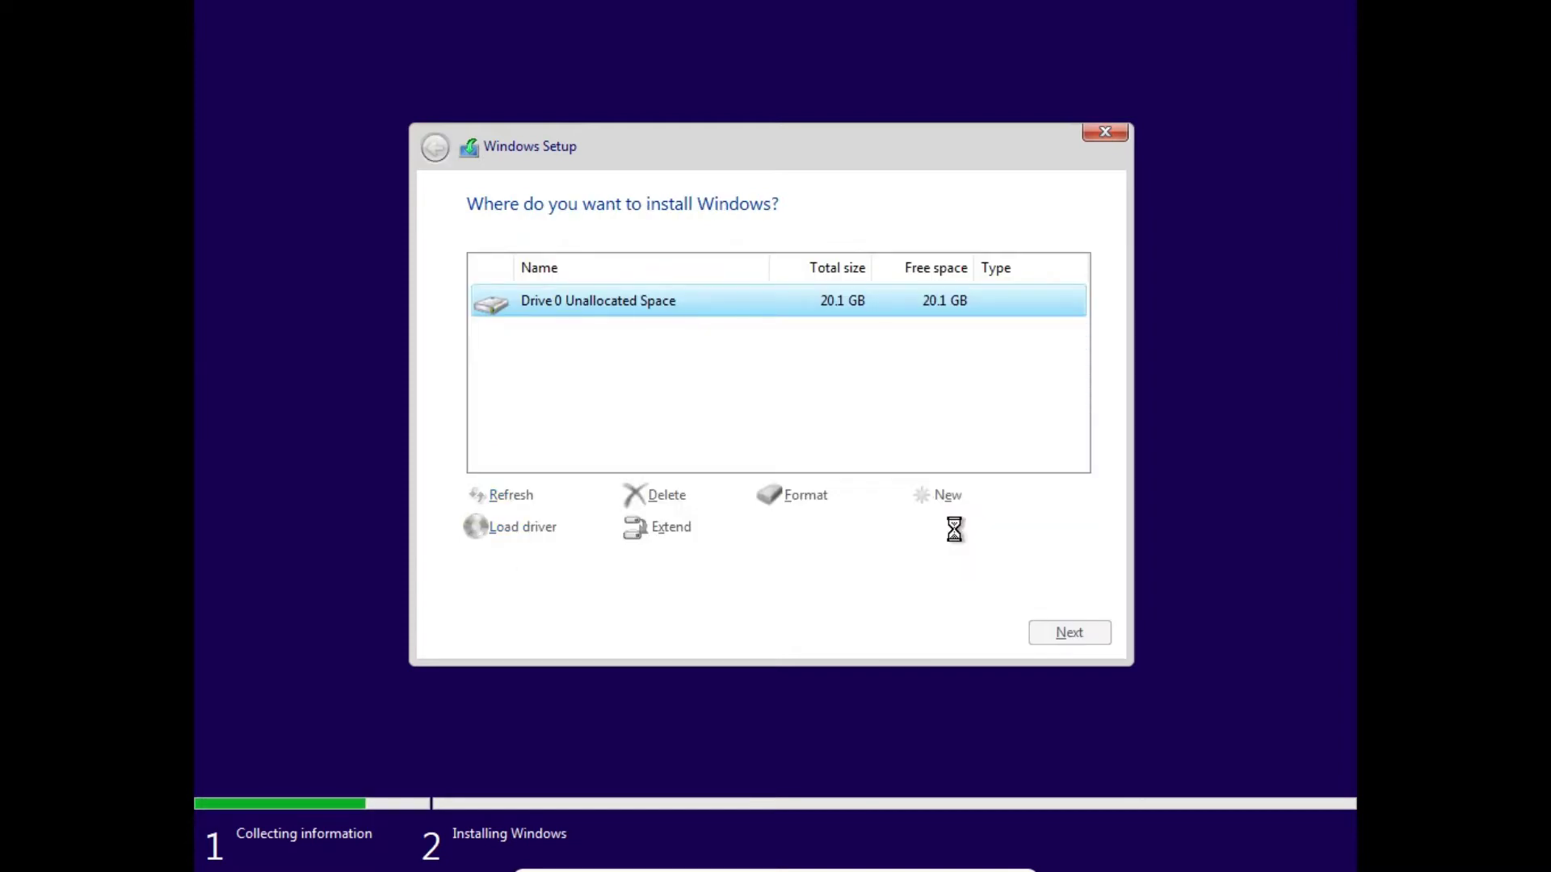
click(1070, 631)
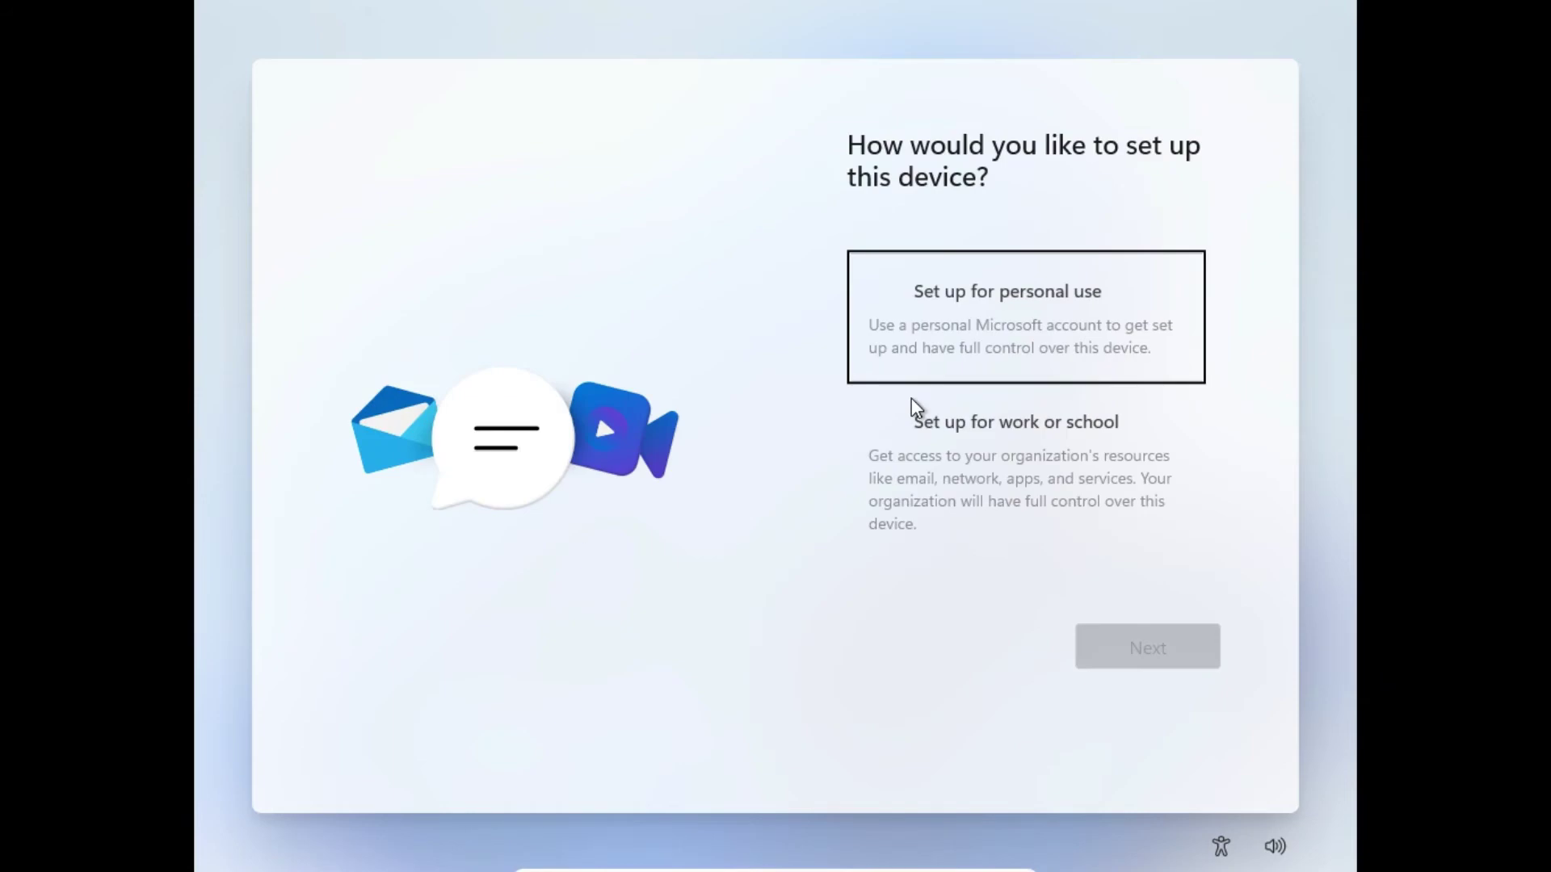
- Choose personal use and an offline account, then confirm the user name and skip the password
click(1025, 318)
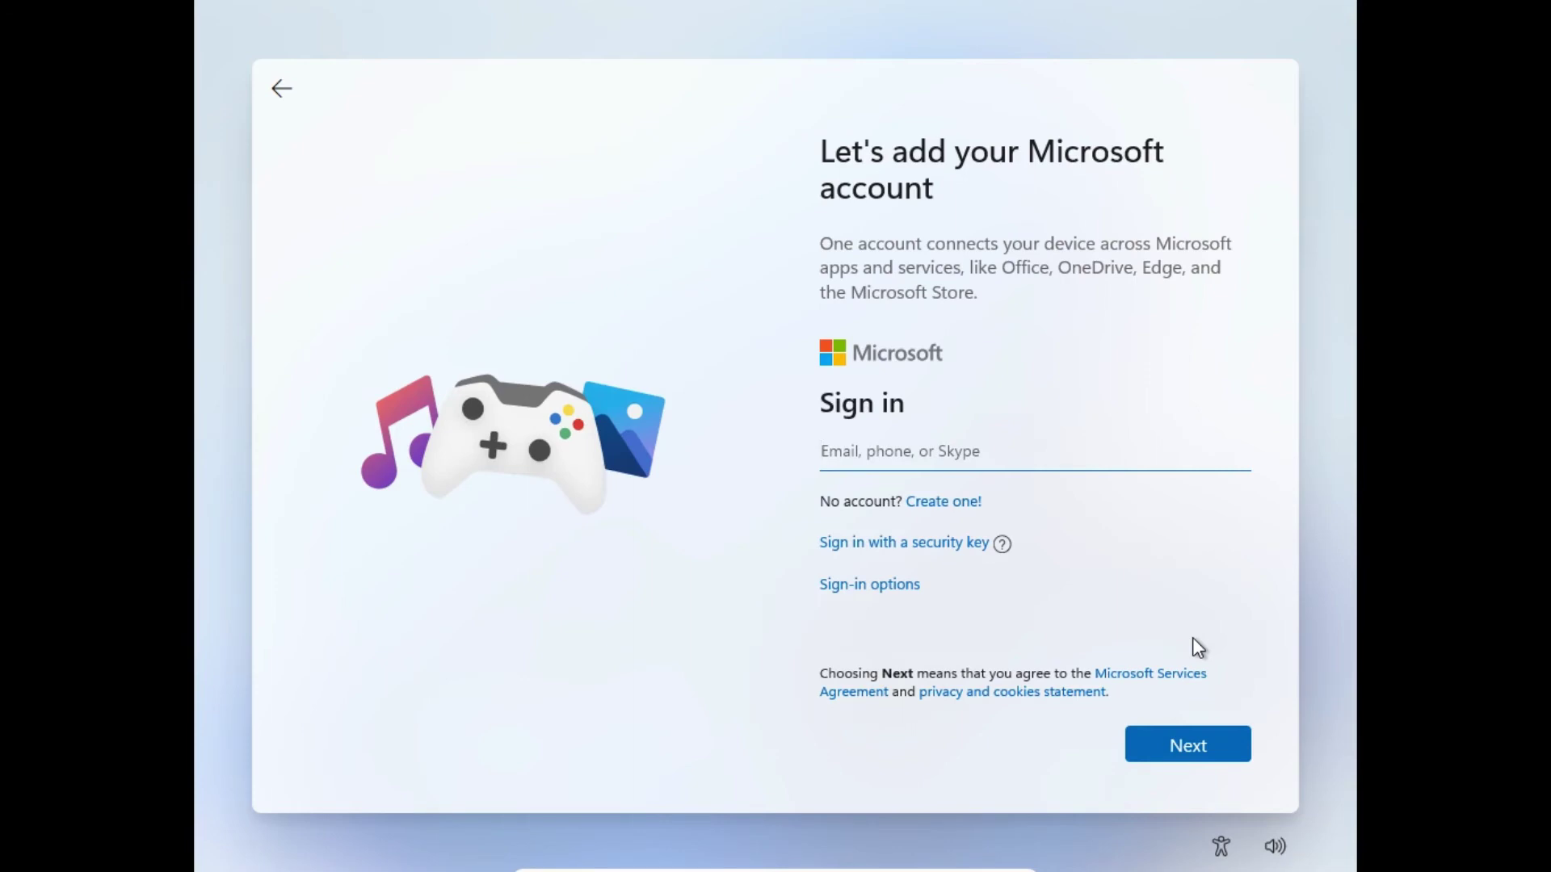
click(900, 587)
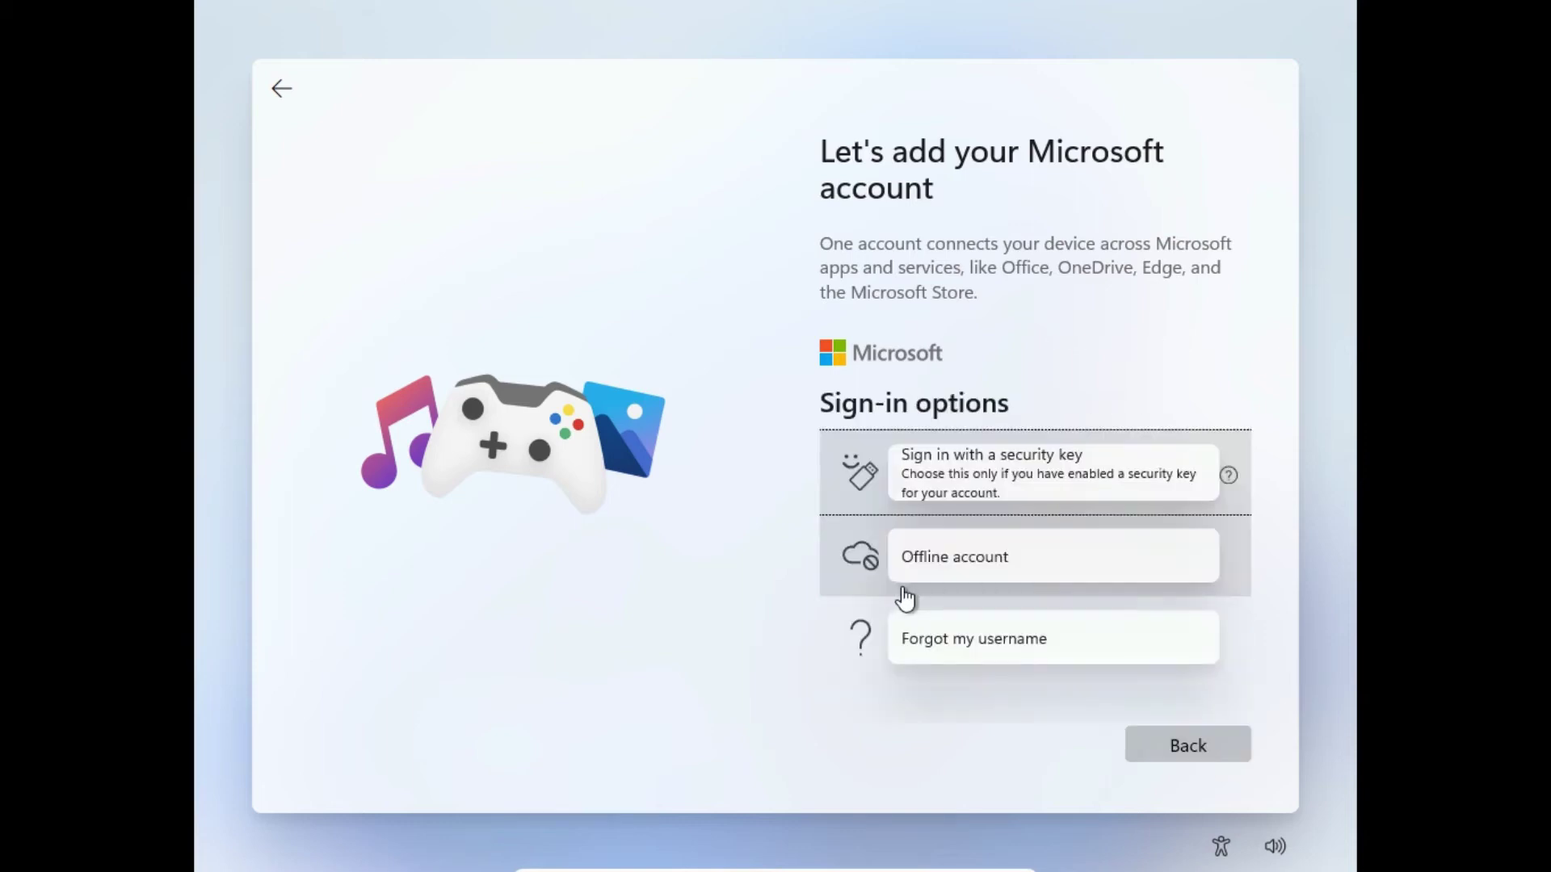
click(957, 564)
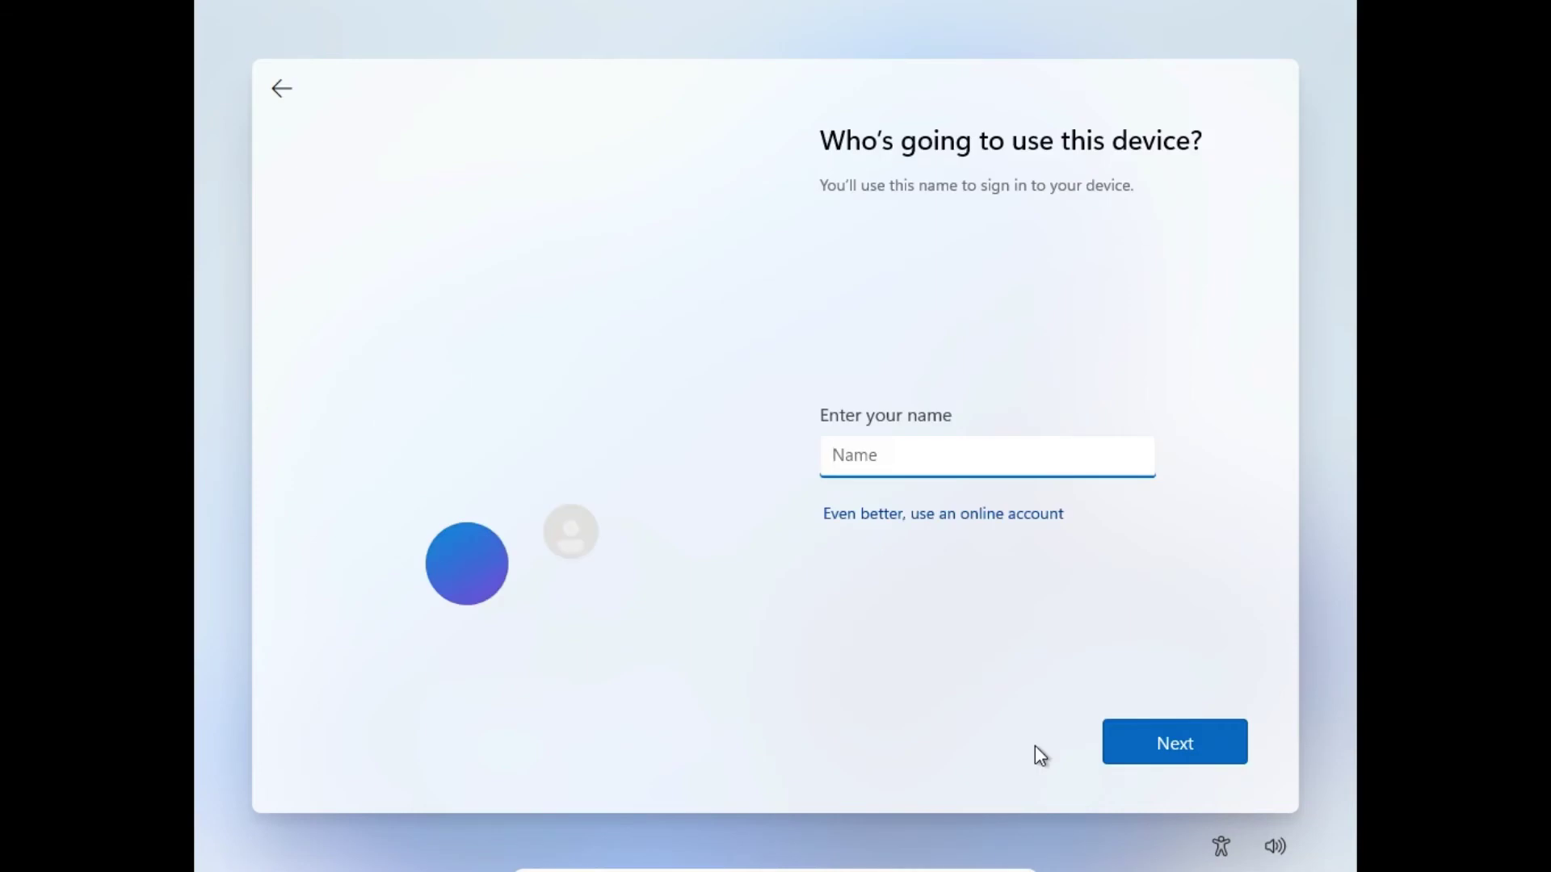
text(A)
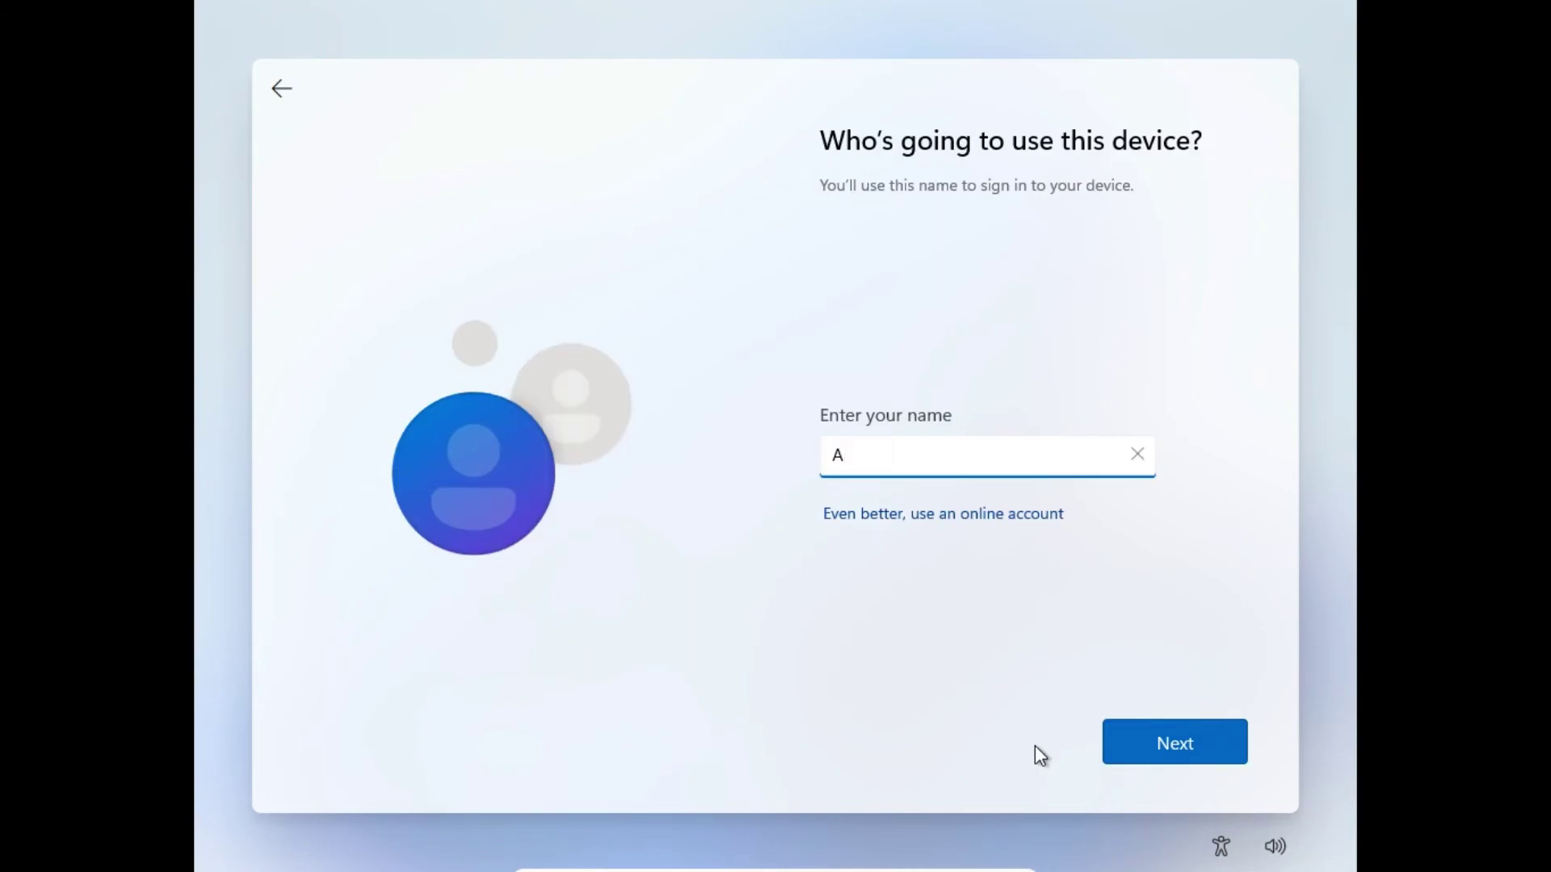
text(fzal)
click(1153, 742)
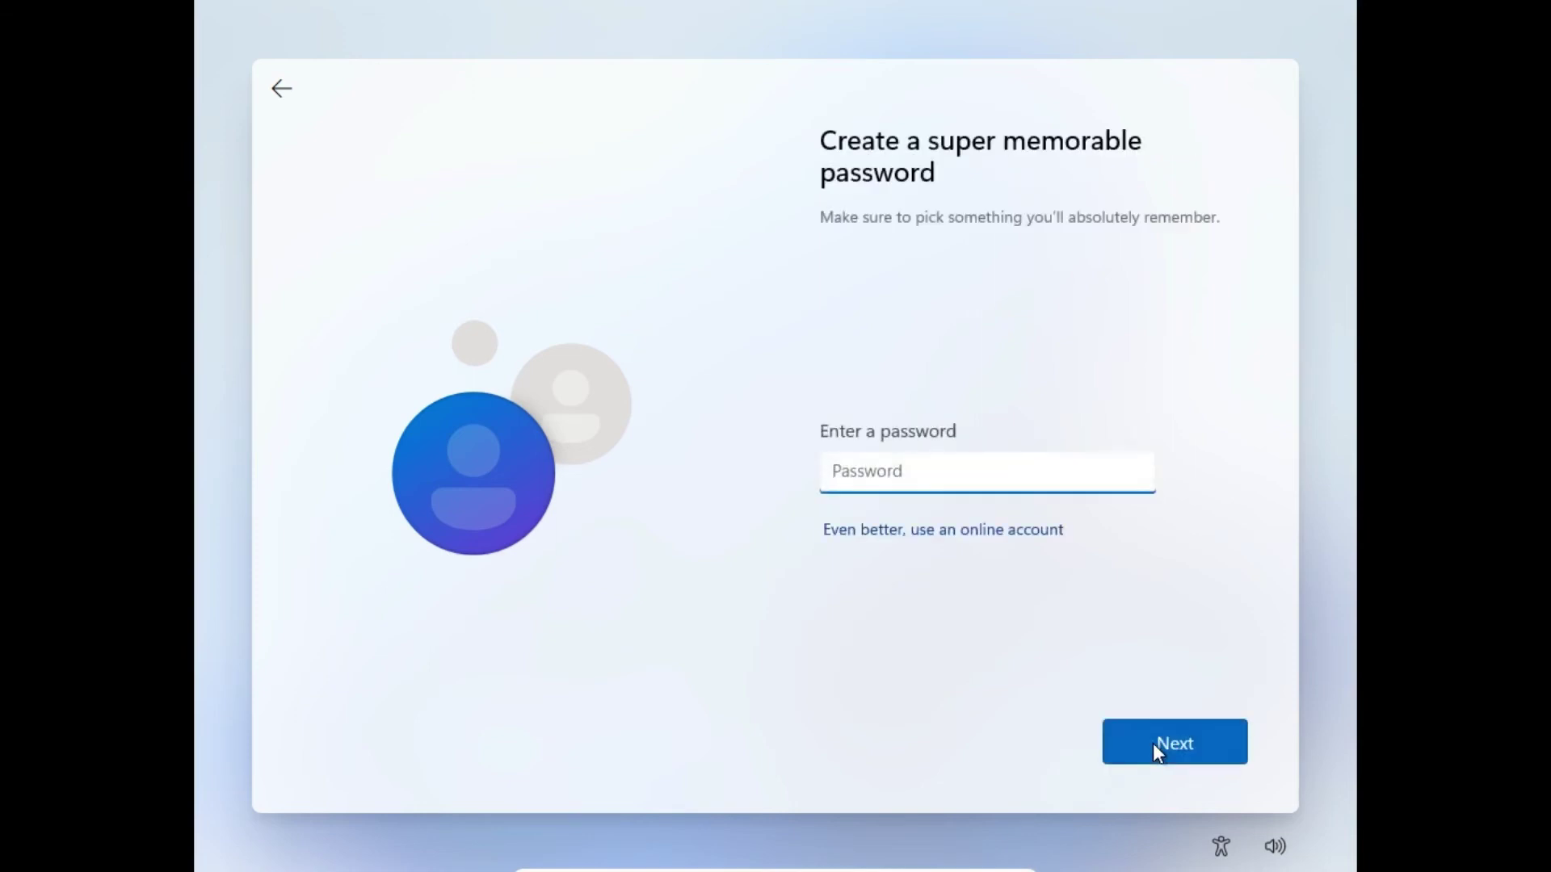
click(1151, 742)
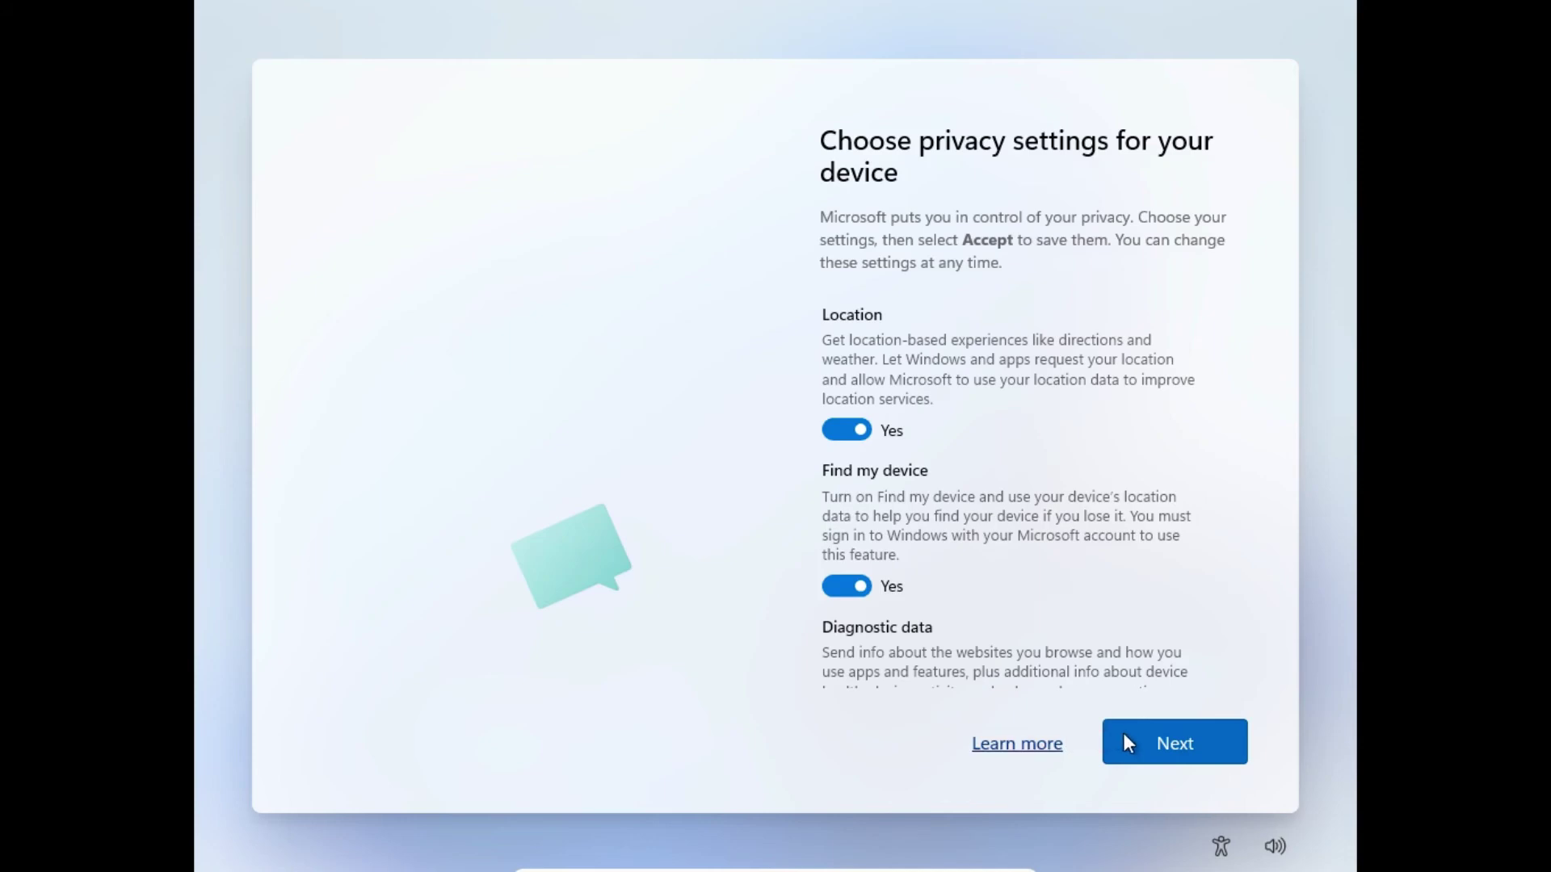
- Page through all privacy options without changing any, then accept them
click(1125, 735)
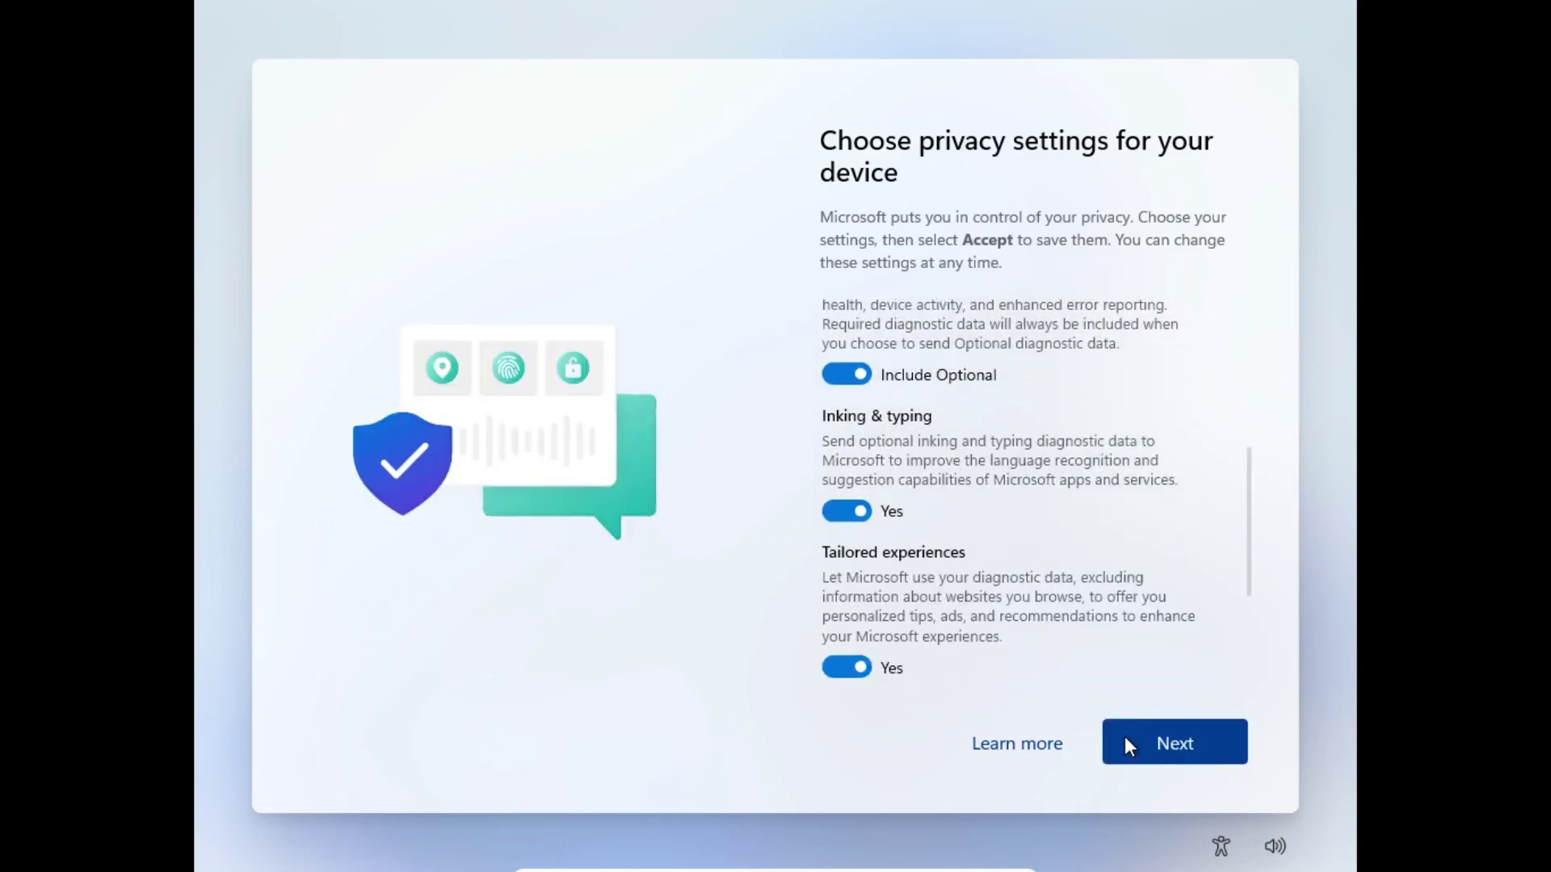
click(1124, 735)
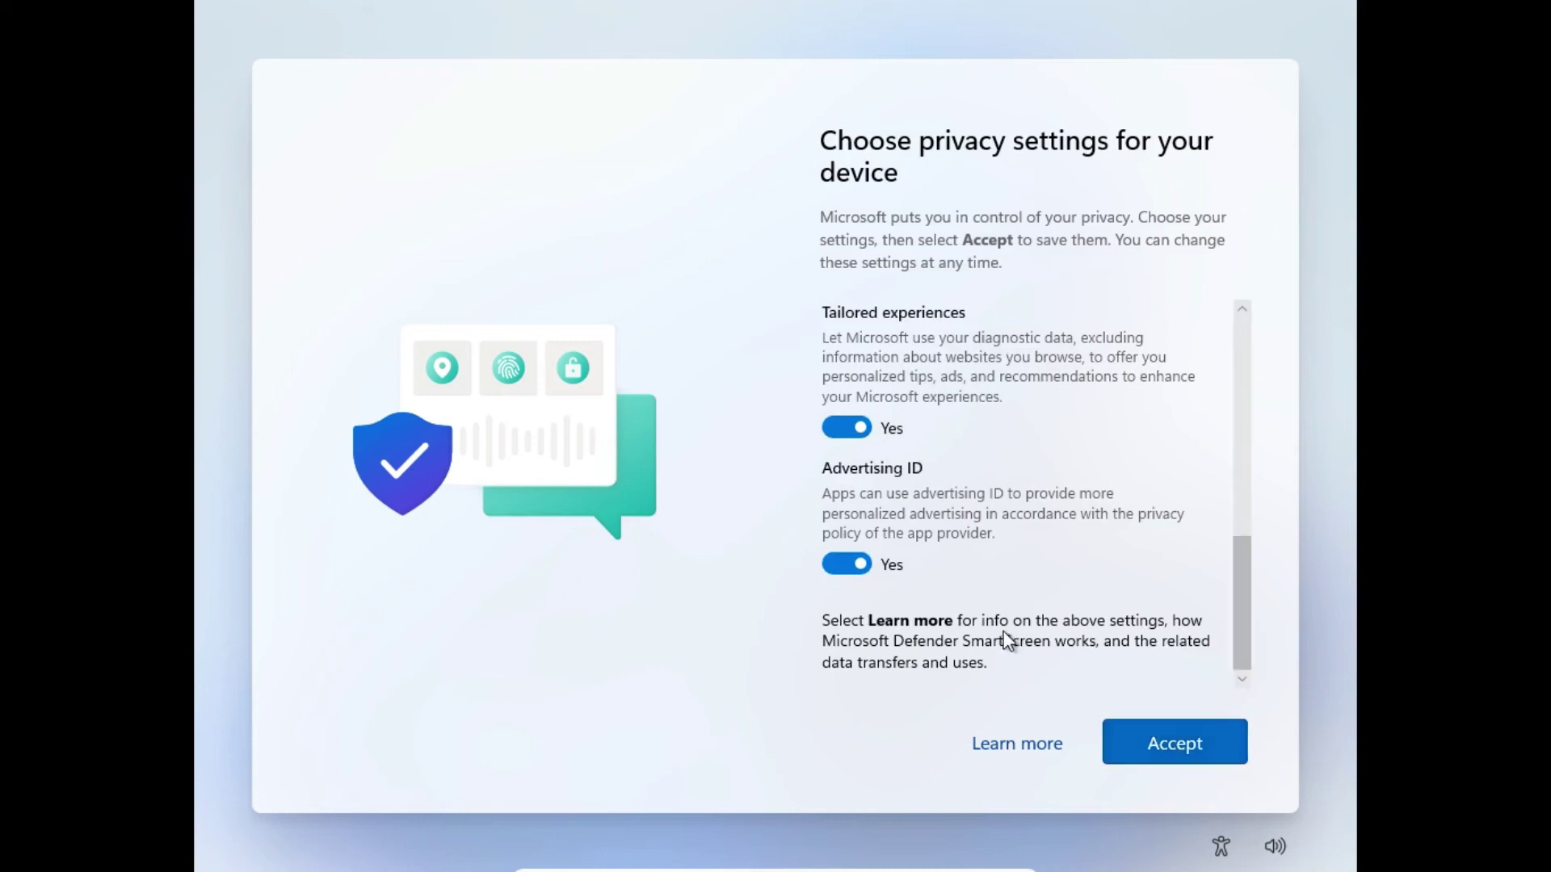
click(852, 565)
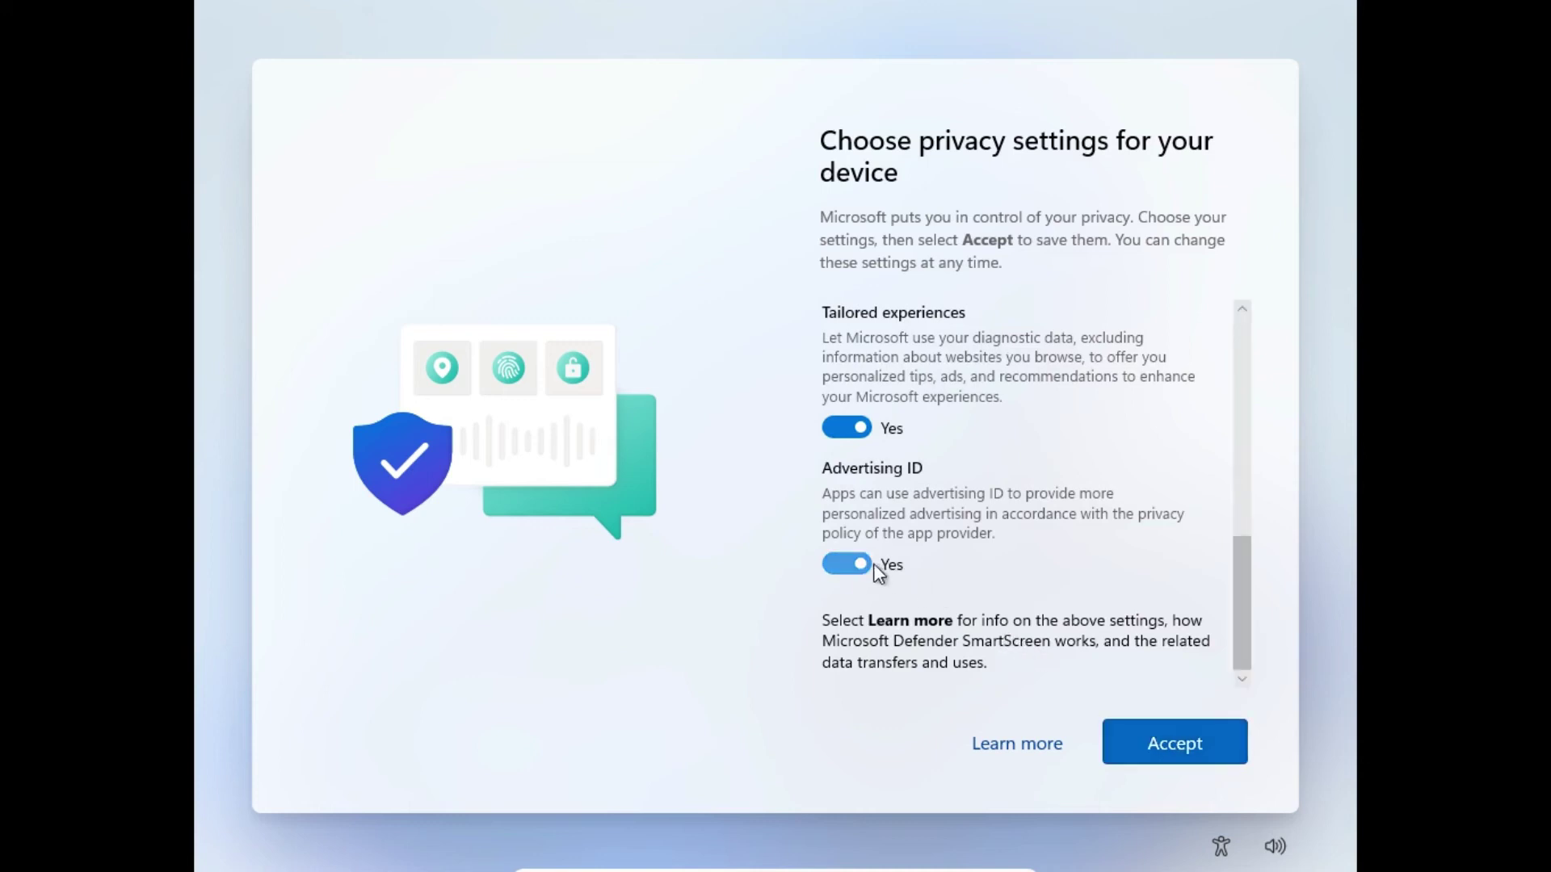
click(1201, 749)
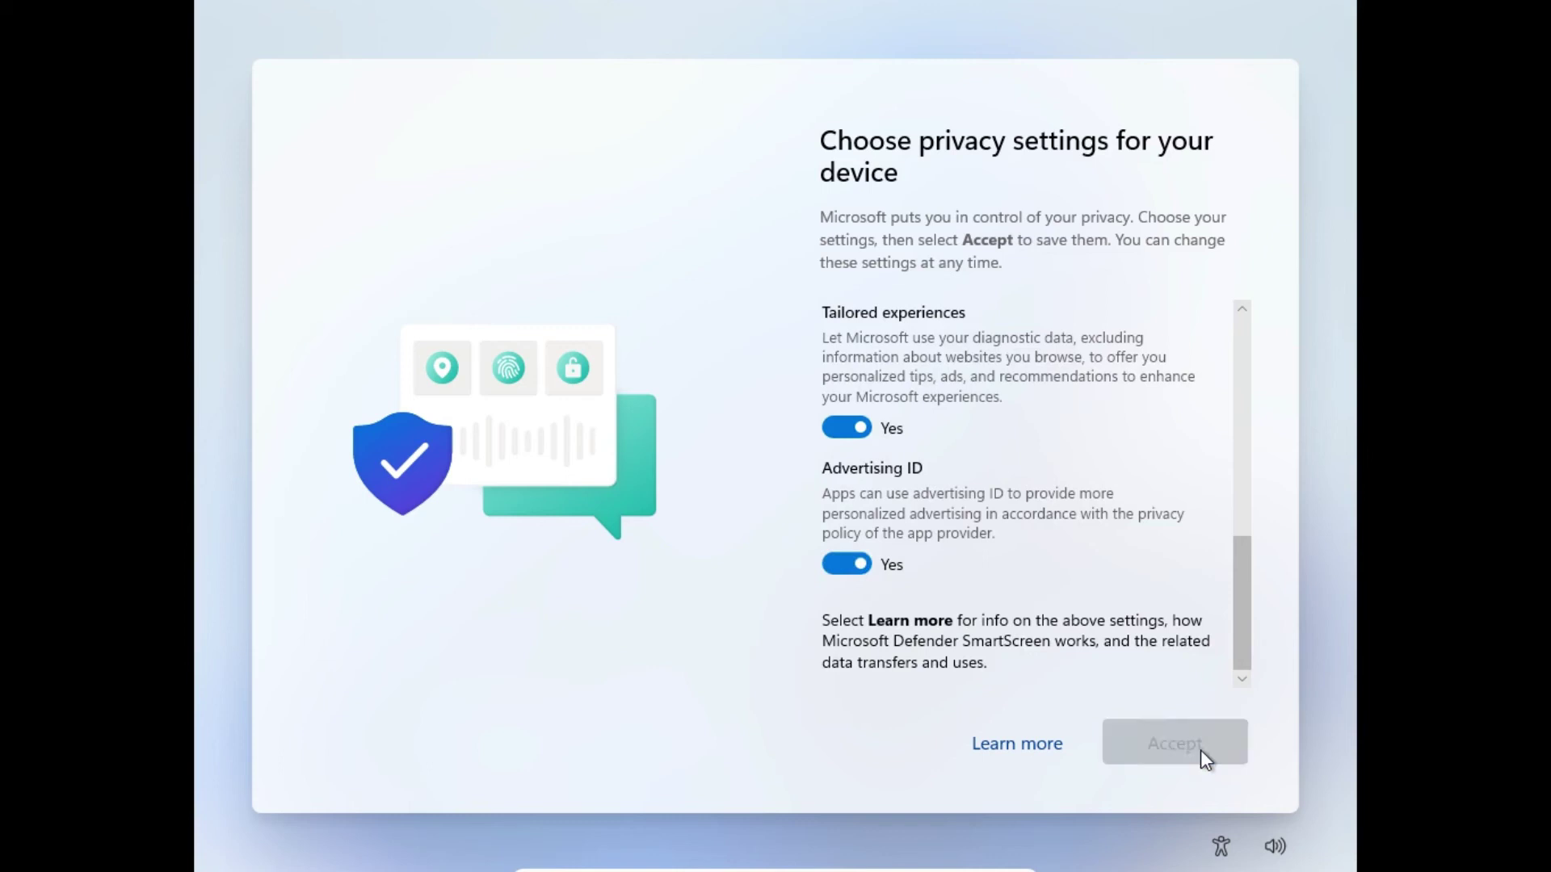